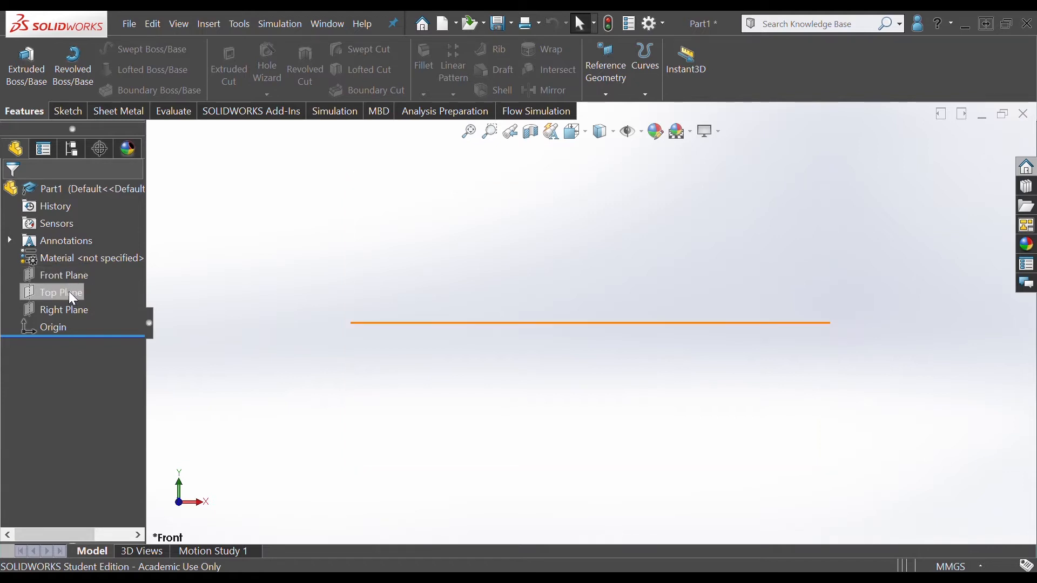
click(66, 276)
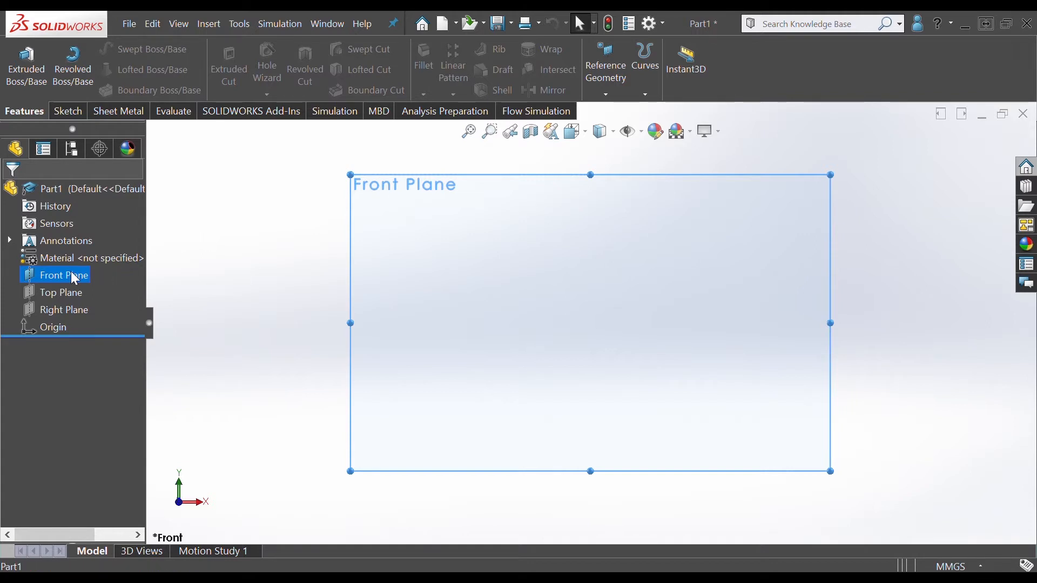
click(81, 250)
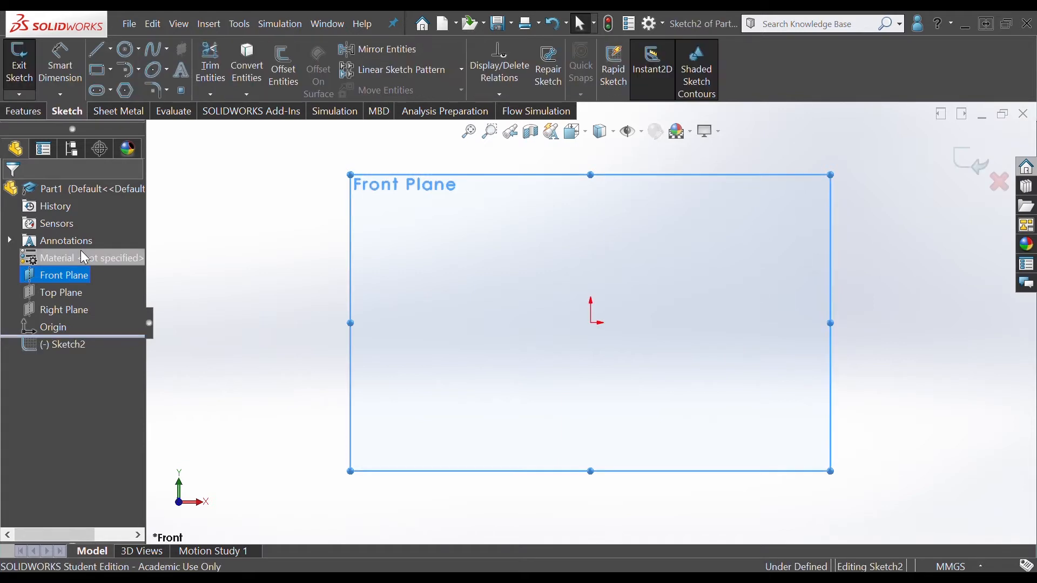
click(30, 81)
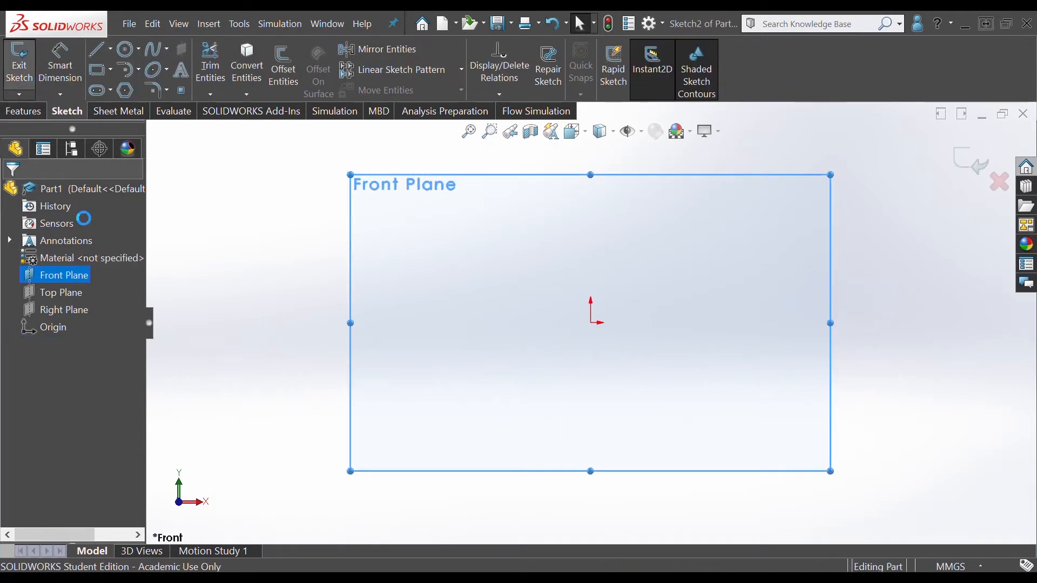
click(614, 238)
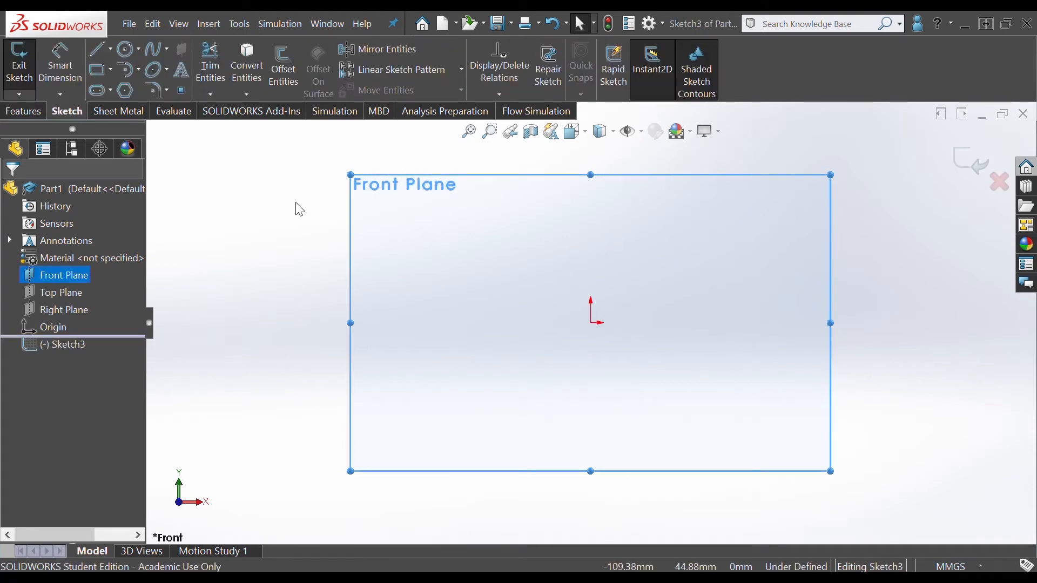
click(24, 52)
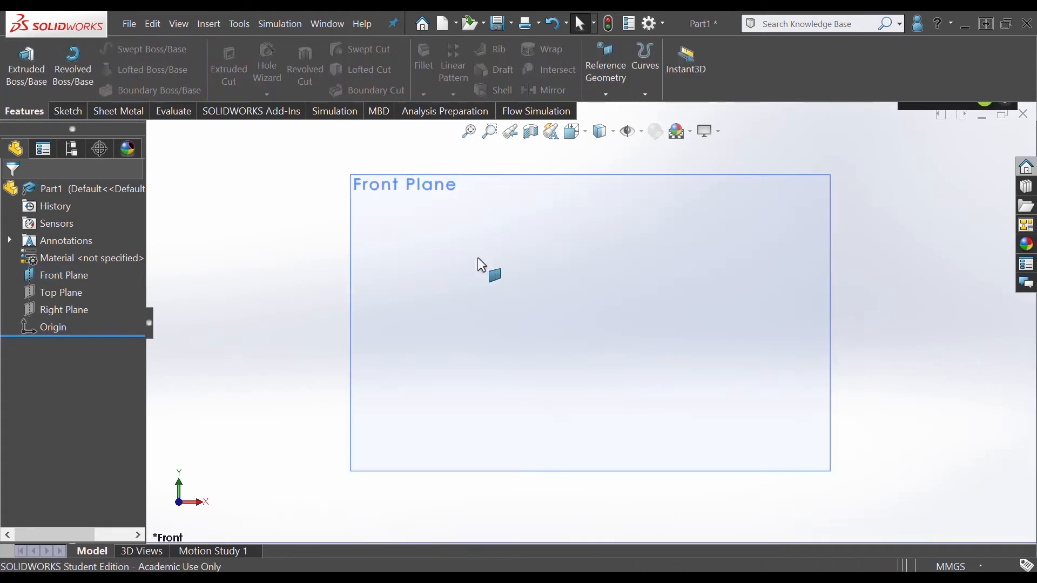
Start a sketch on the Front Plane and draw a corner rectangle about 168 mm wide and 88 mm high.
click(479, 259)
click(58, 114)
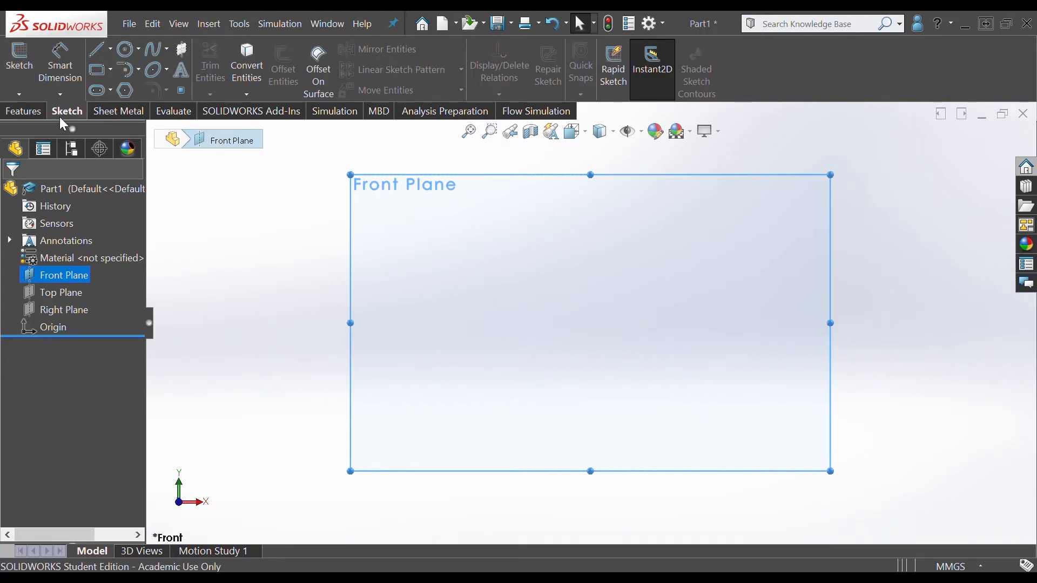
click(24, 57)
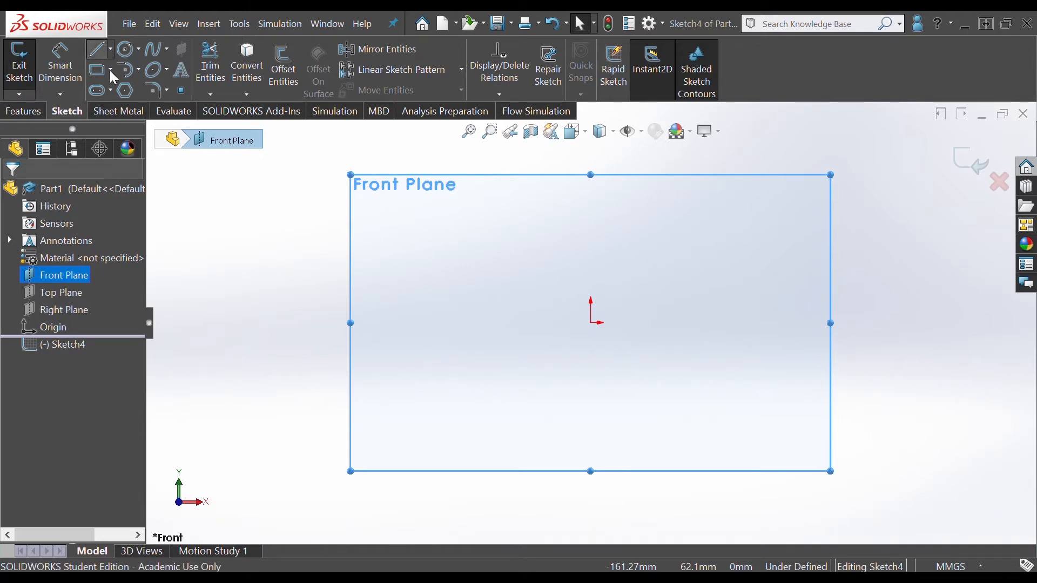
click(165, 126)
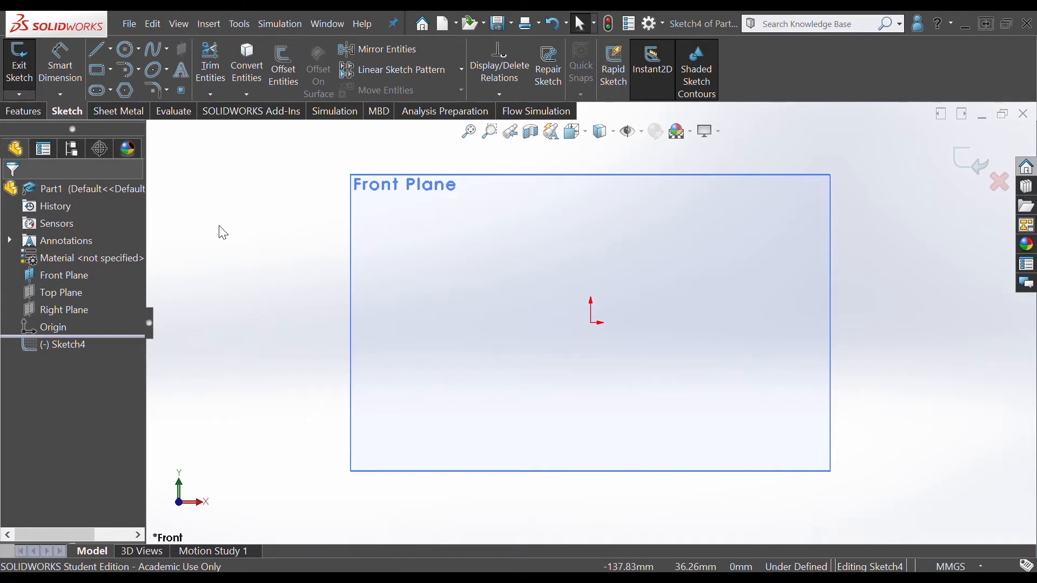
click(101, 75)
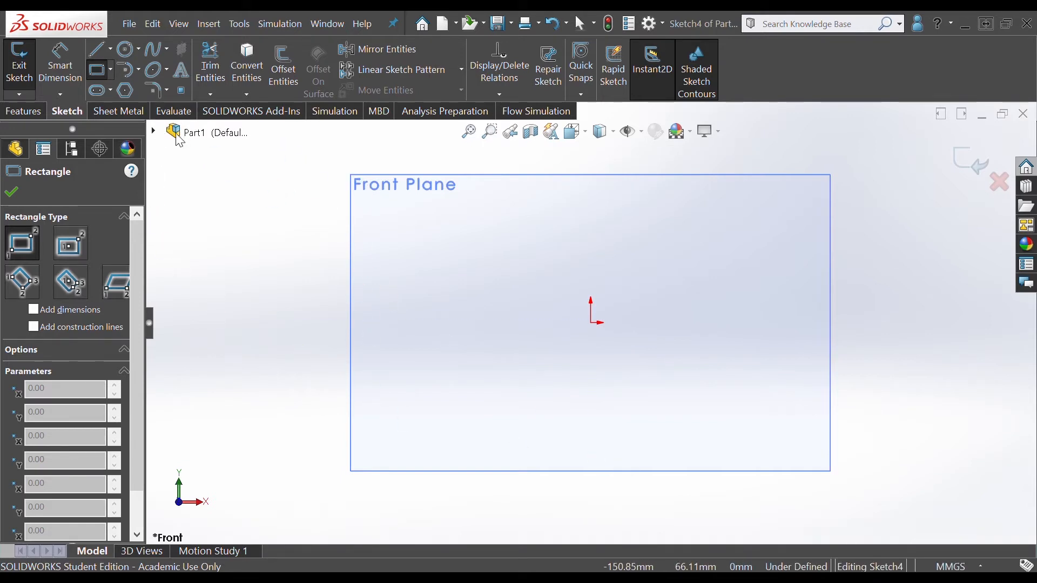
click(213, 182)
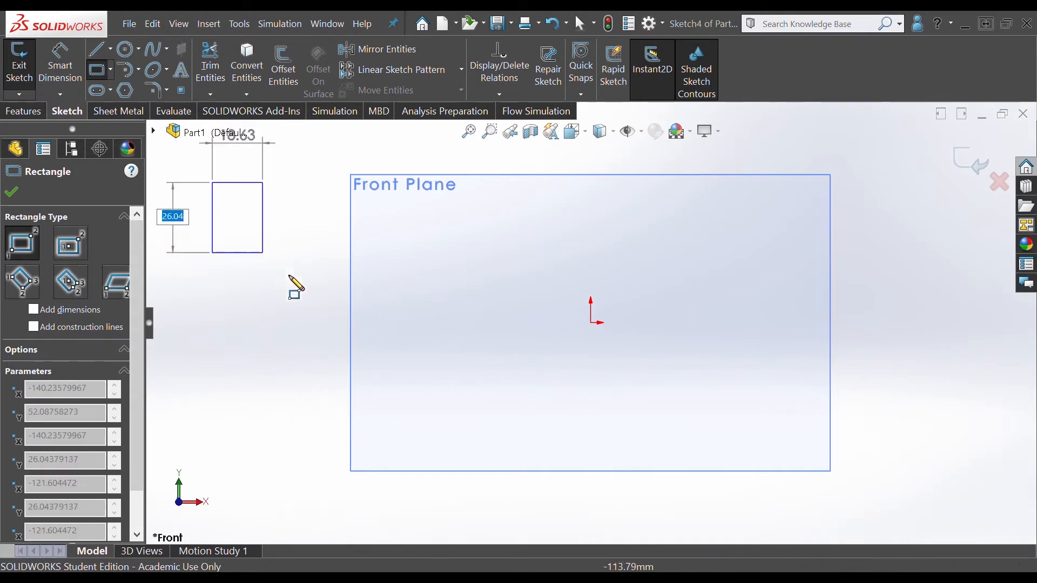
click(667, 382)
click(12, 194)
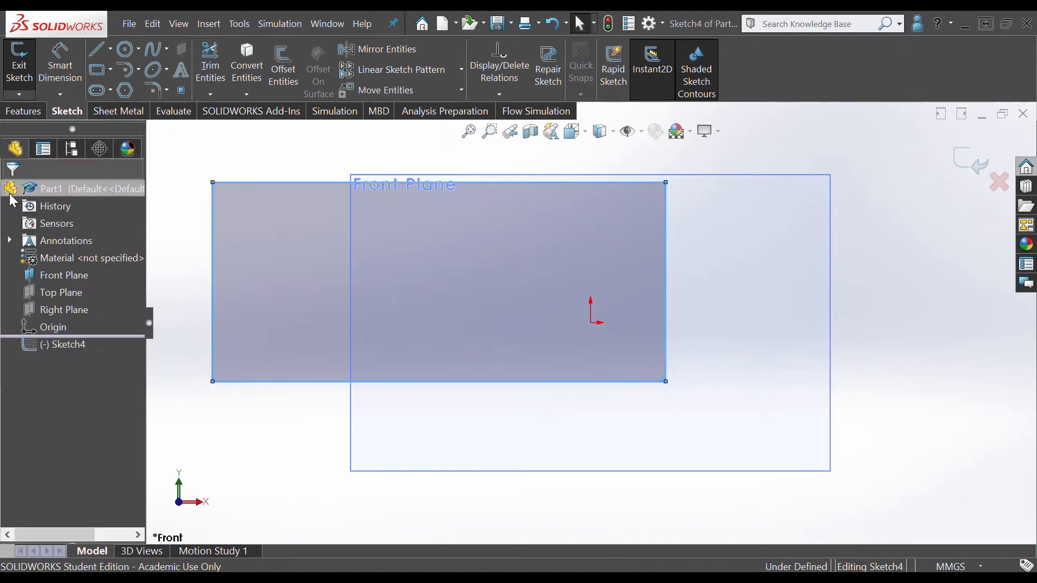
Hide the Front Plane so only the rectangle sketch is displayed.
click(622, 439)
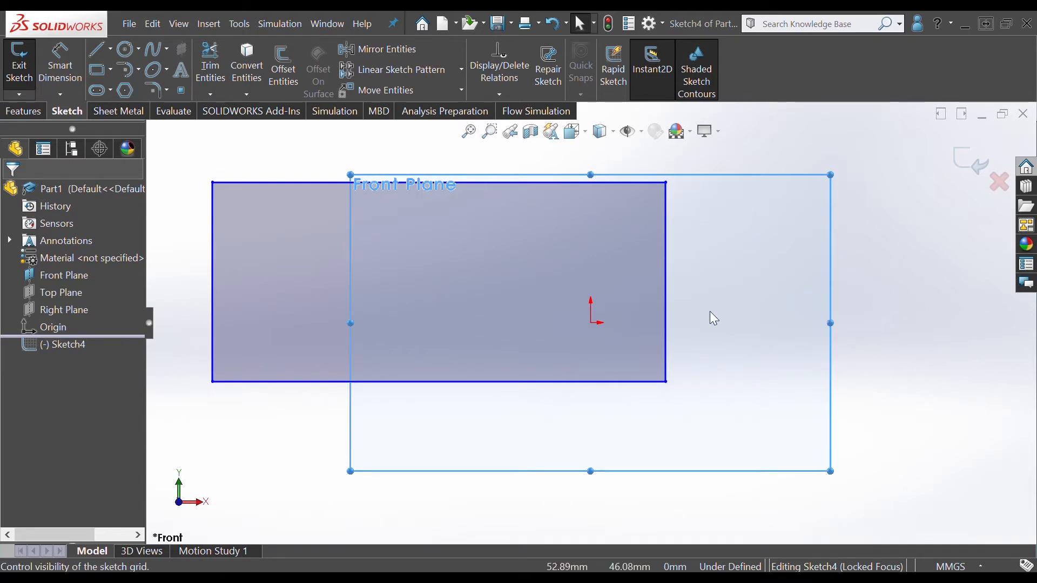
click(106, 261)
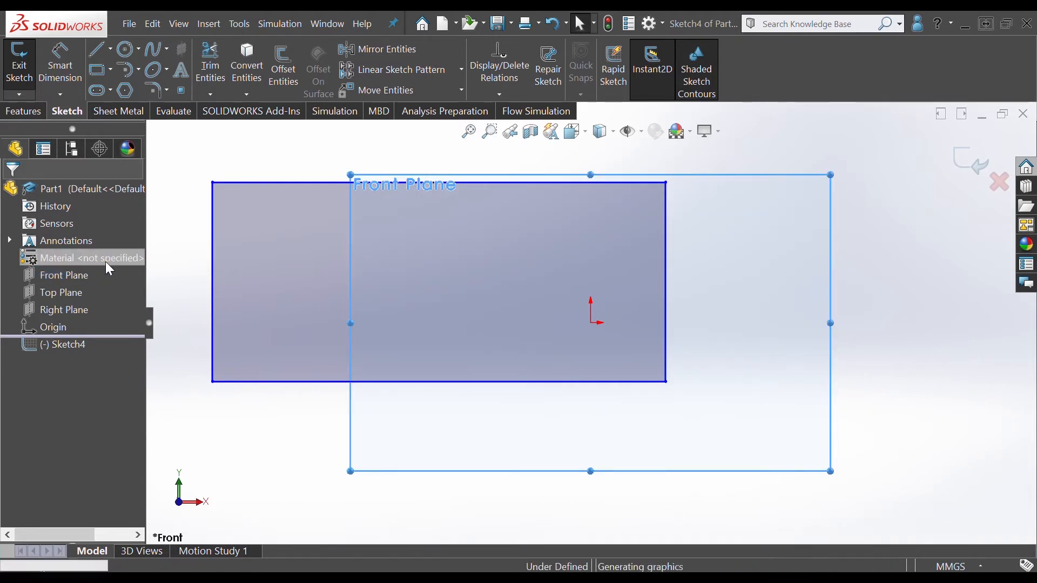
scroll(519, 322, down, 2)
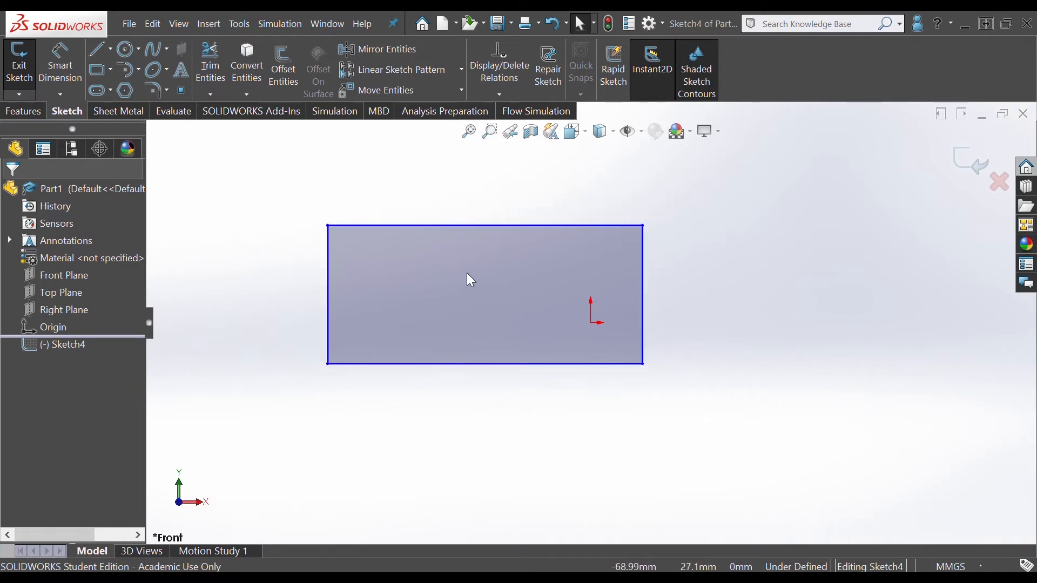
scroll(463, 260, up, 2)
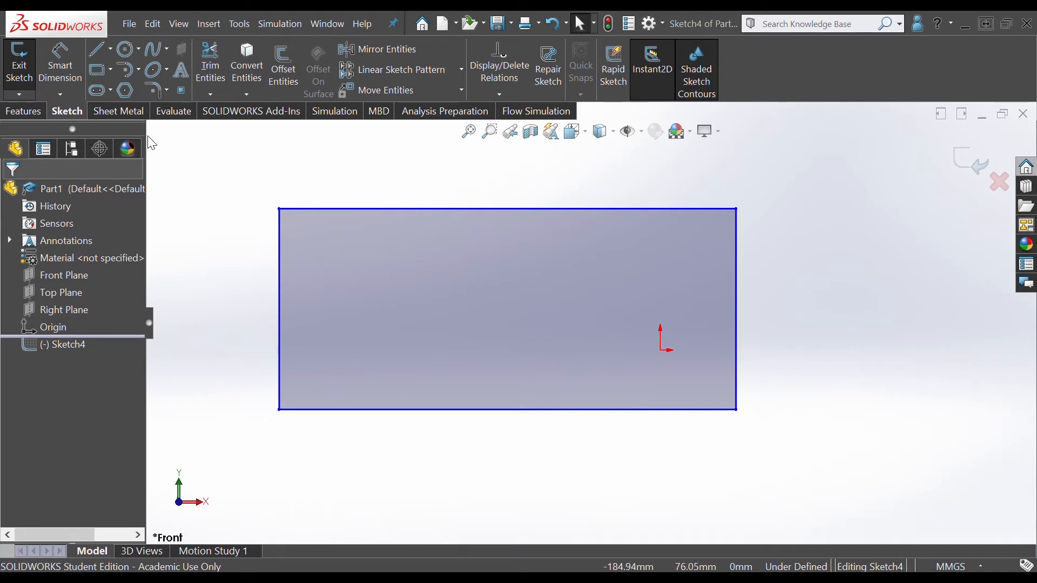
Dimension the rectangle's upper edge and set its length to 200 mm.
click(74, 80)
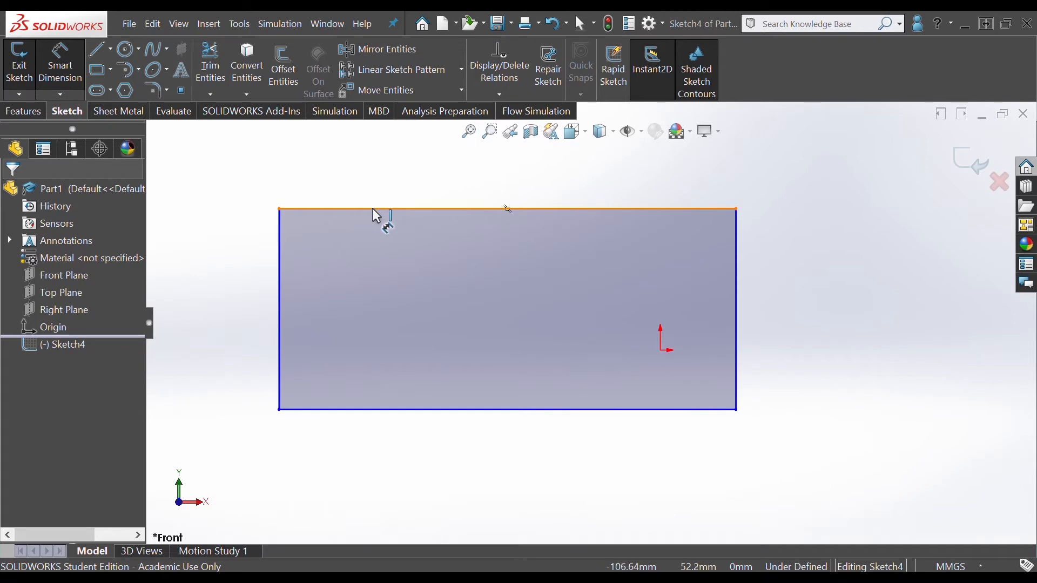
click(404, 214)
click(507, 185)
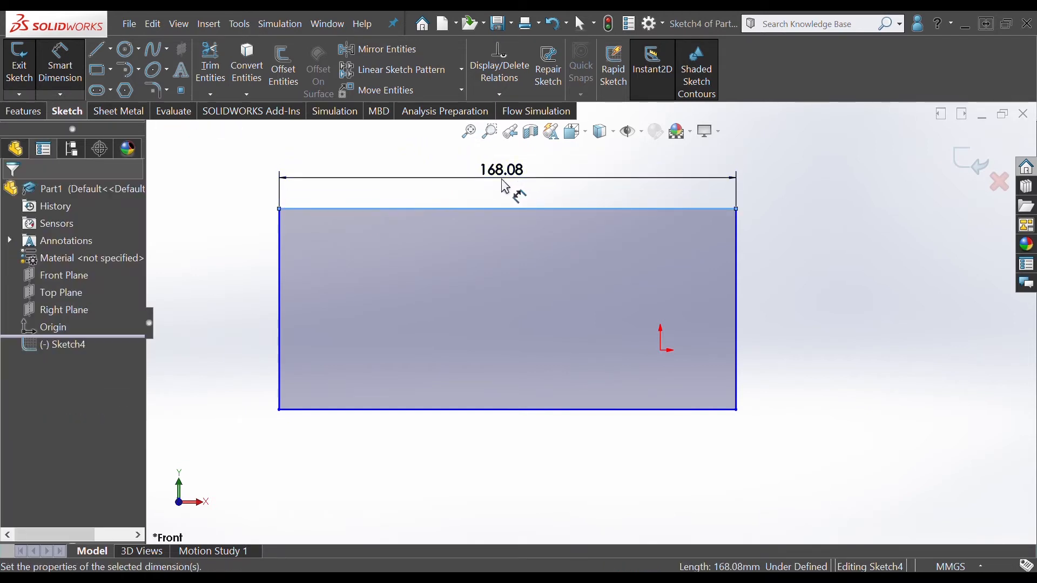
click(506, 187)
text(200)
key(Return)
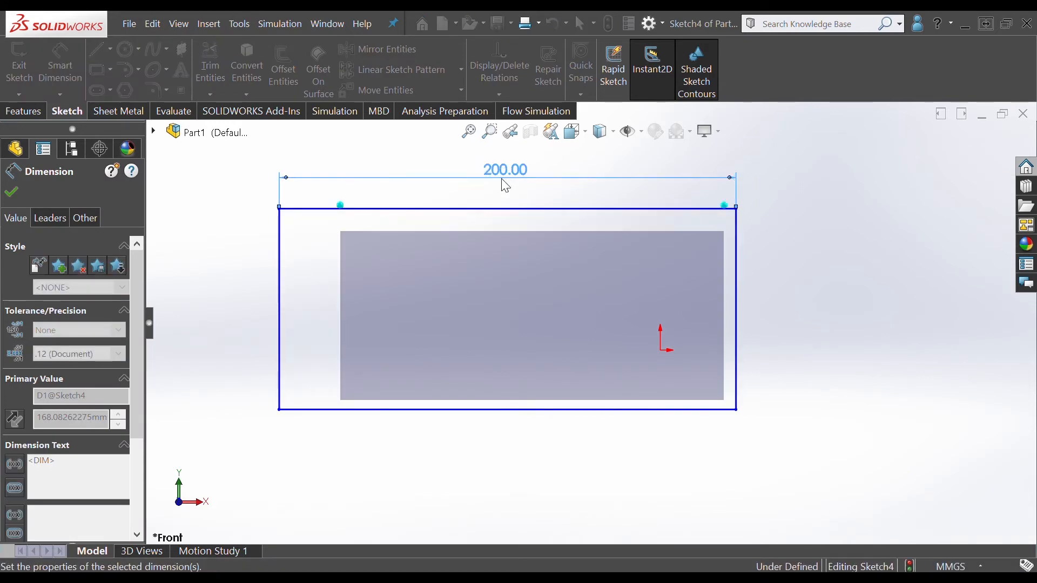
Dimension the rectangle's right edge and set its height to 90 mm.
click(745, 308)
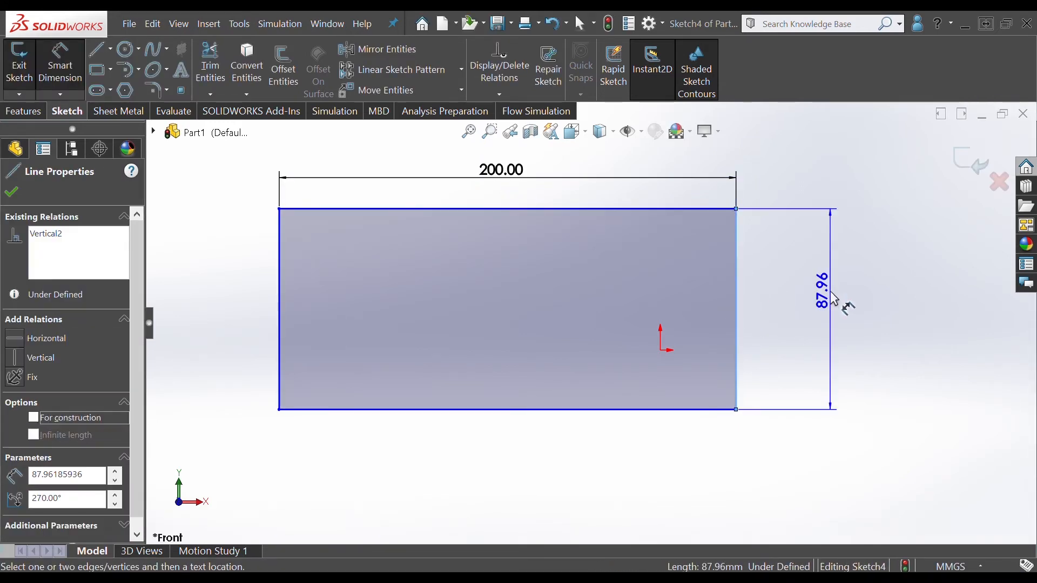
click(834, 300)
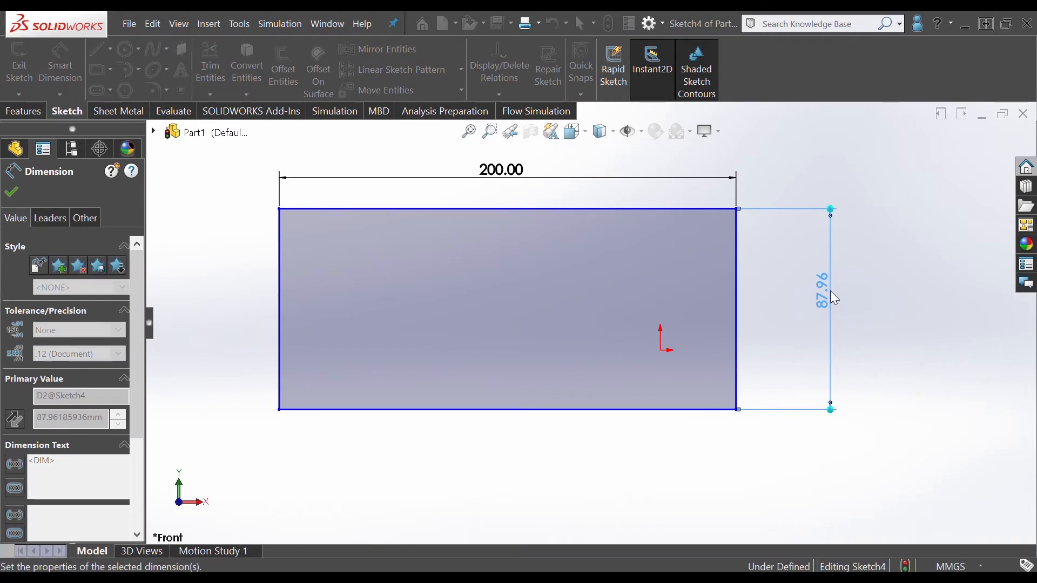
text(90)
key(Return)
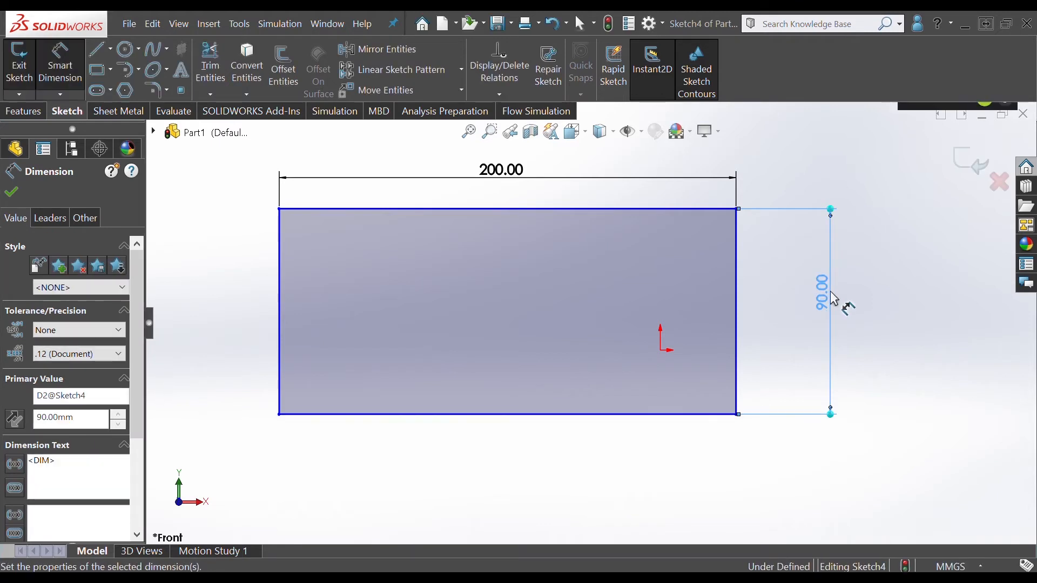
Try adding a second width dimension to the rectangle's lower edge and delete it.
click(556, 416)
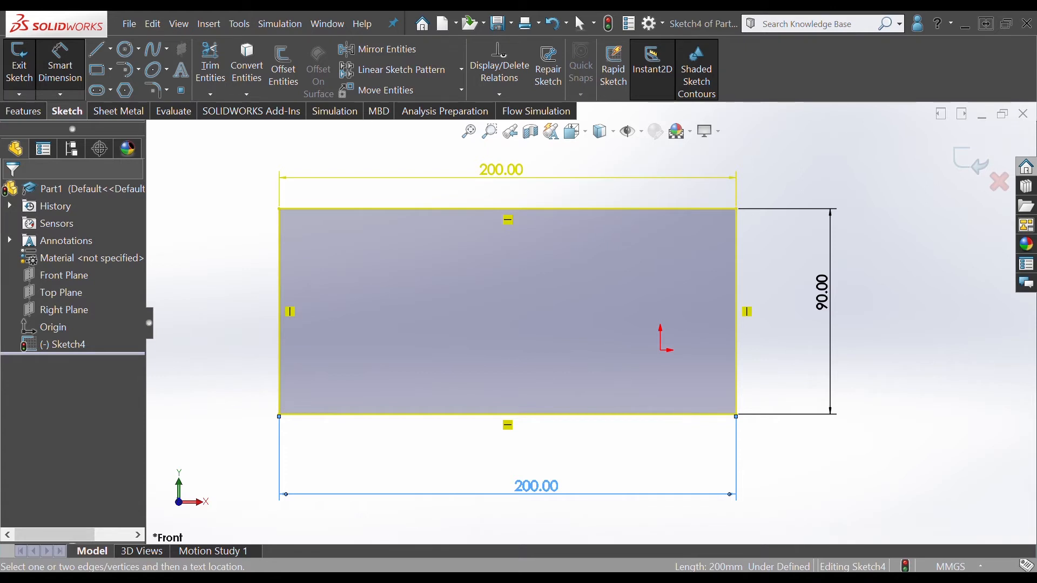
key(Escape)
click(540, 486)
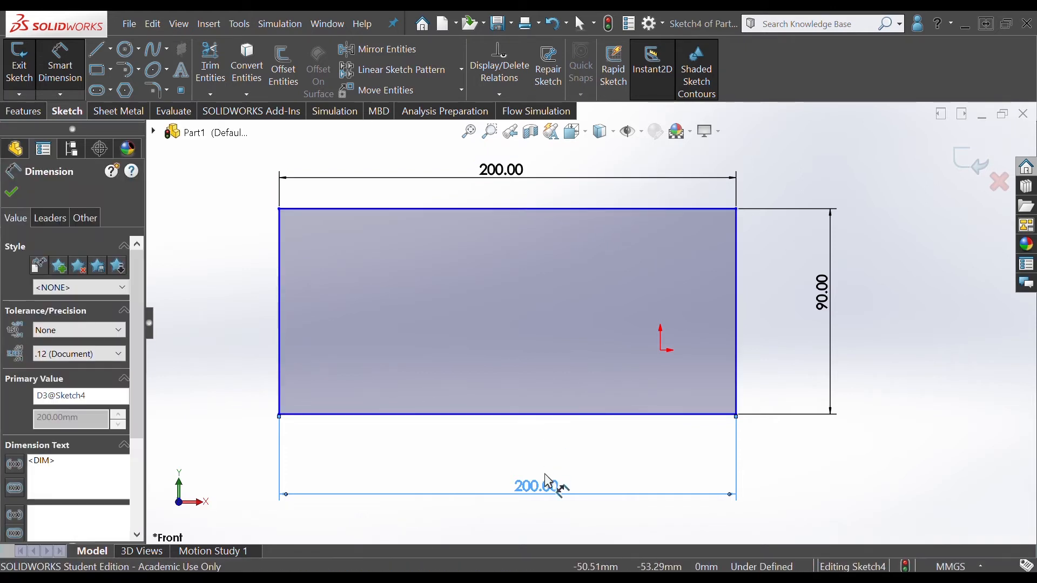
click(12, 192)
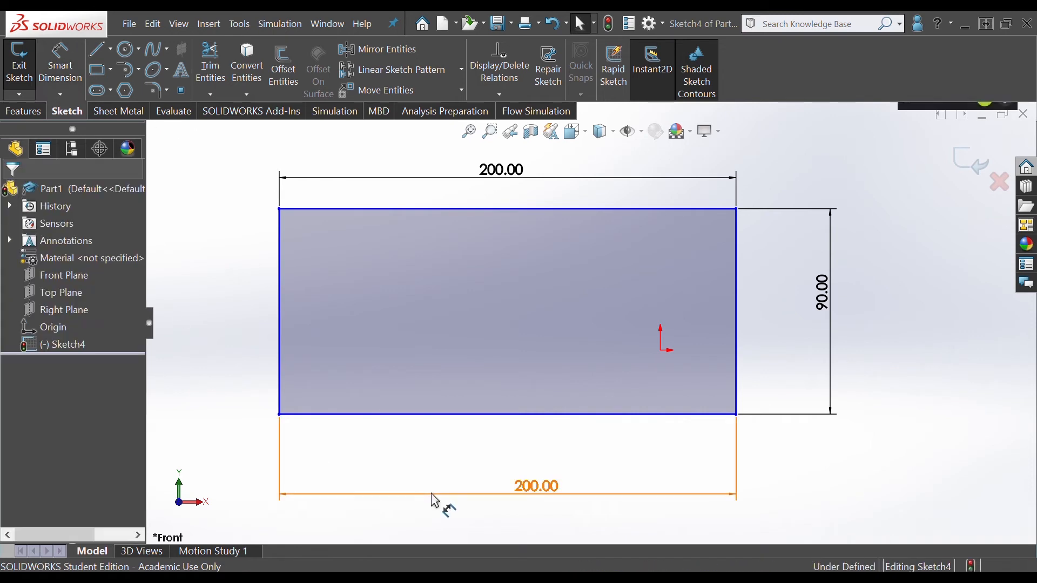
key(Delete)
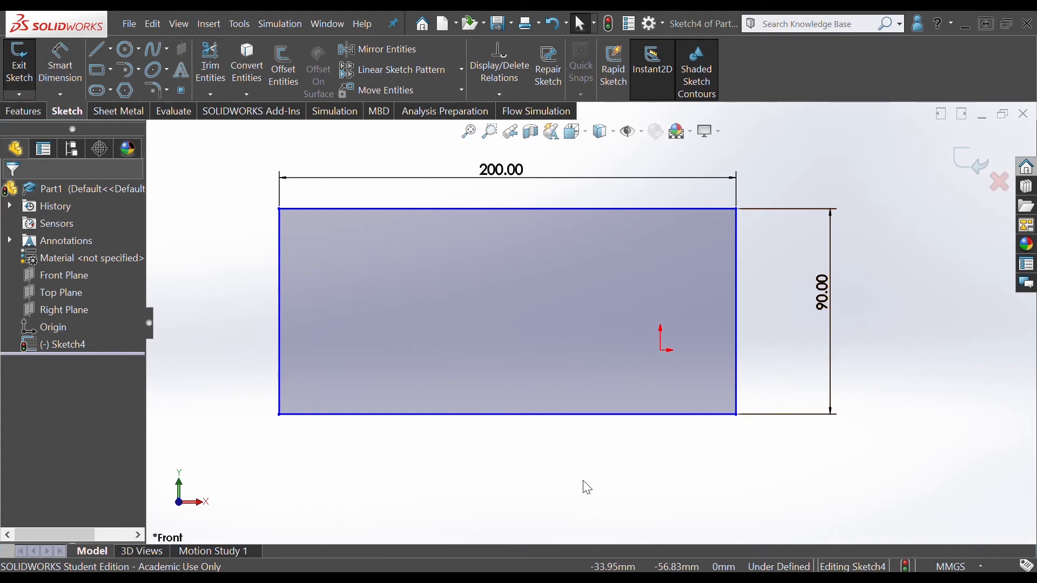
Extrude the rectangle as a blind boss from the sketch plane with a depth of 30 mm.
click(28, 111)
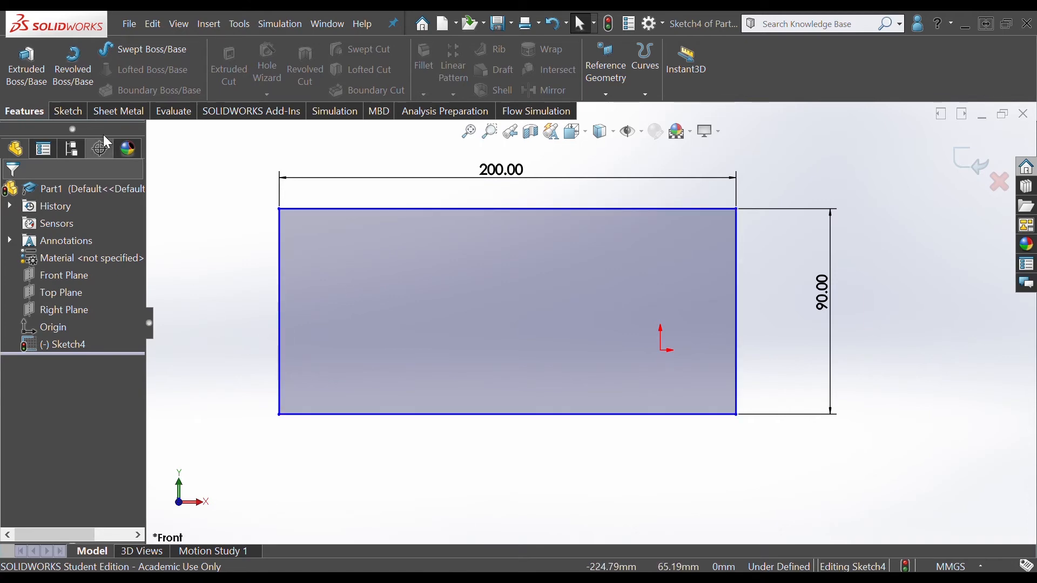
click(45, 72)
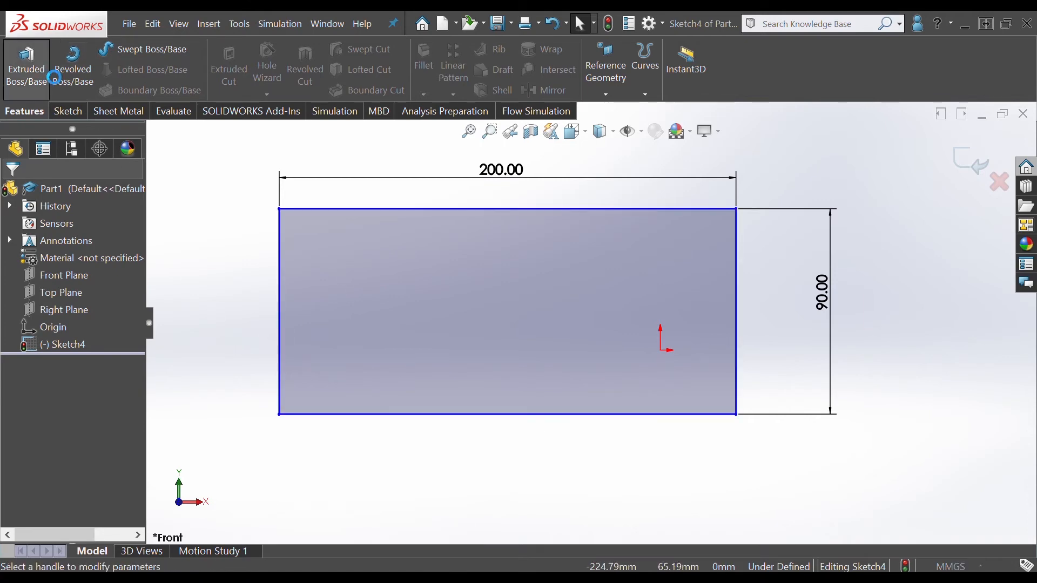
middle_drag(480, 451, 453, 547)
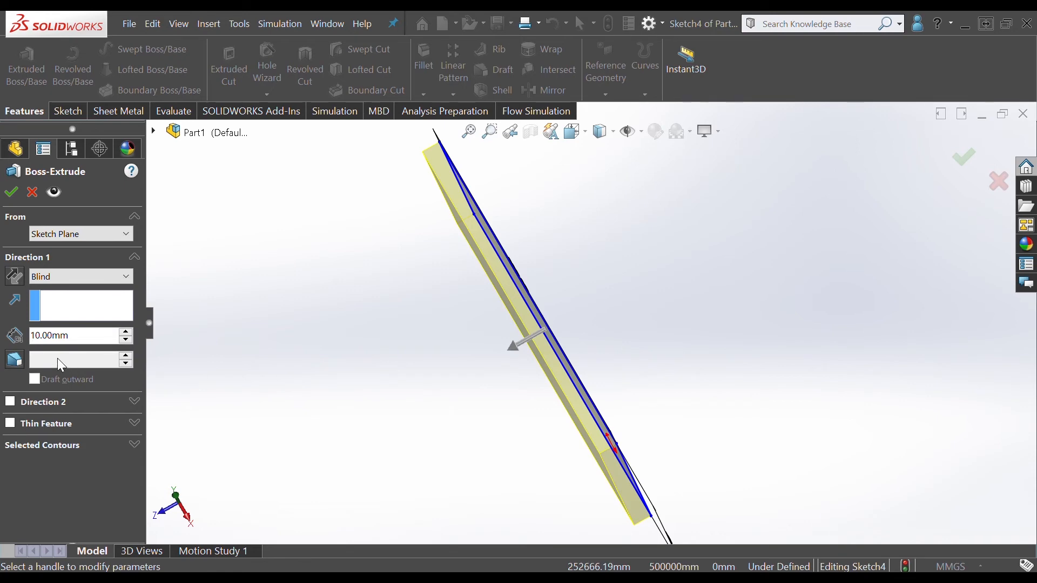
click(88, 339)
text(20)
key(Return)
text(30)
key(Return)
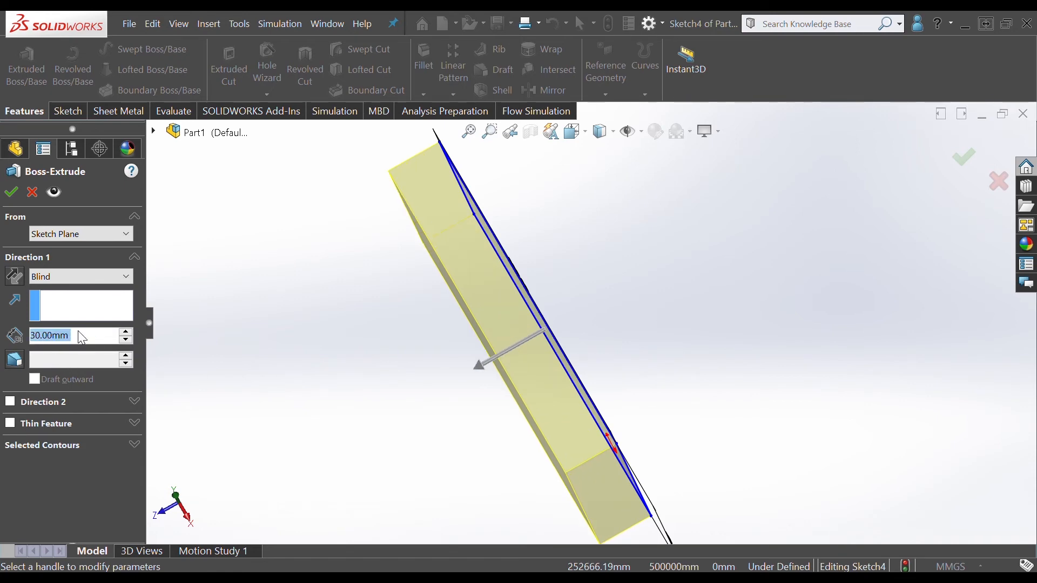
middle_drag(459, 429, 486, 401)
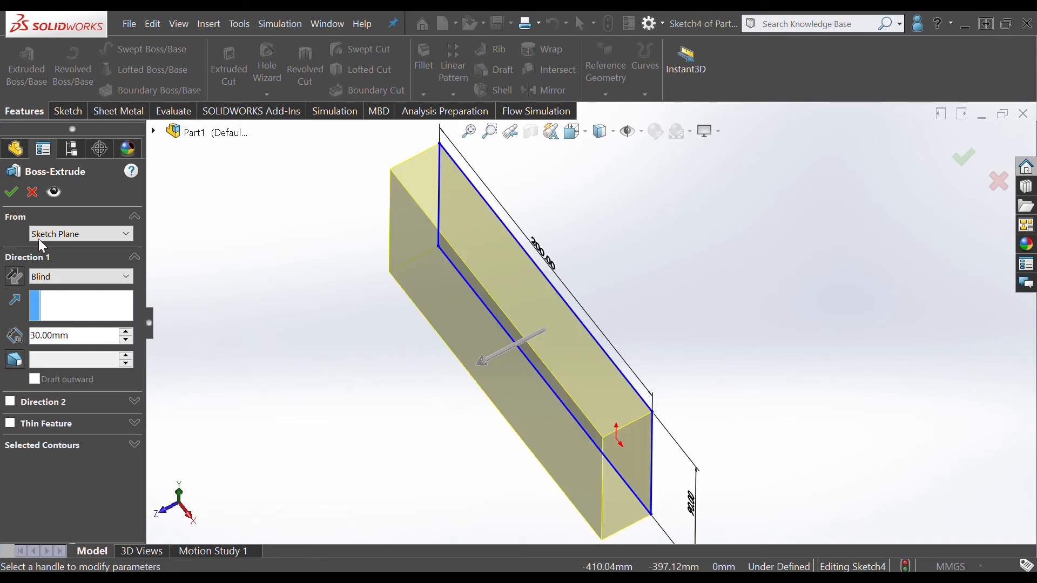
click(11, 193)
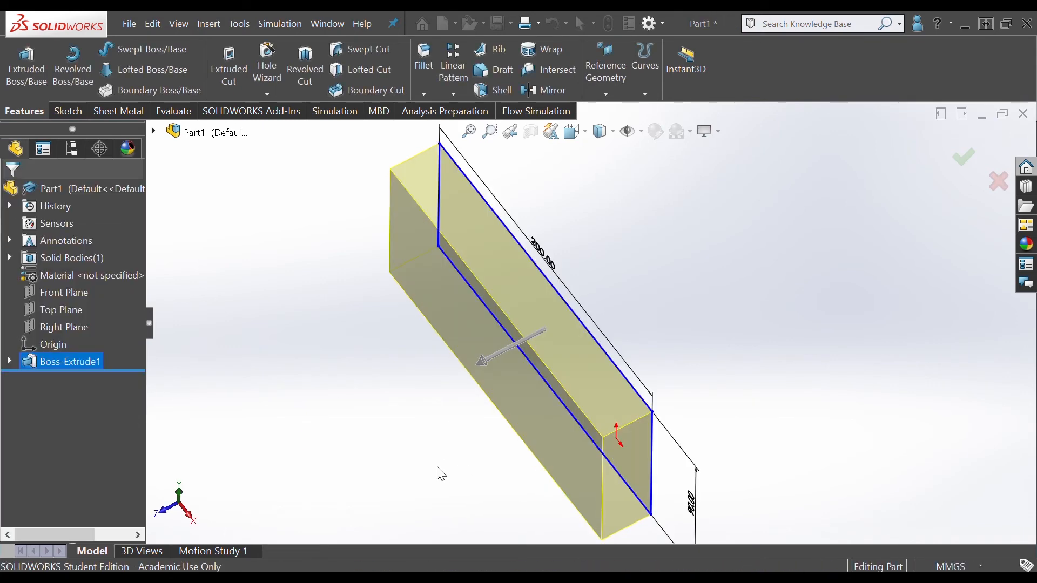
Inspect the extruded block and delete its extrusion feature, keeping the rectangle sketch.
middle_drag(438, 475, 509, 351)
drag(263, 205, 837, 540)
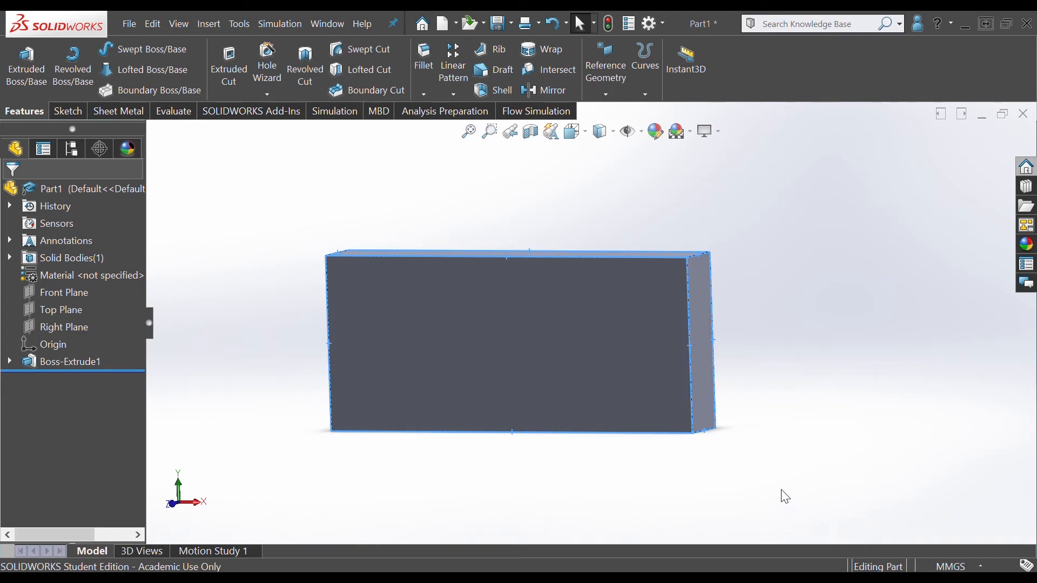
click(9, 360)
click(9, 361)
click(40, 359)
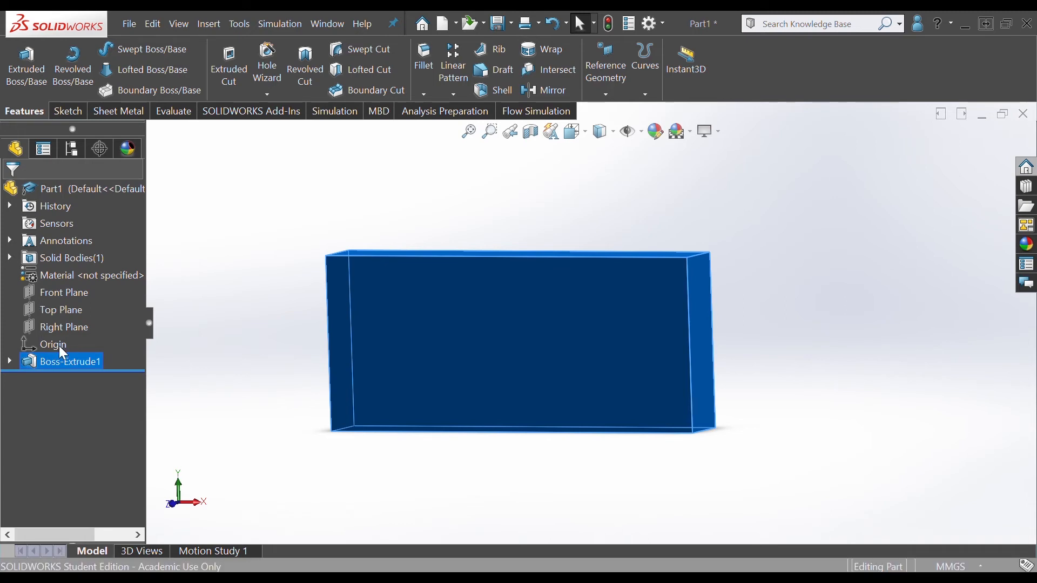
key(Delete)
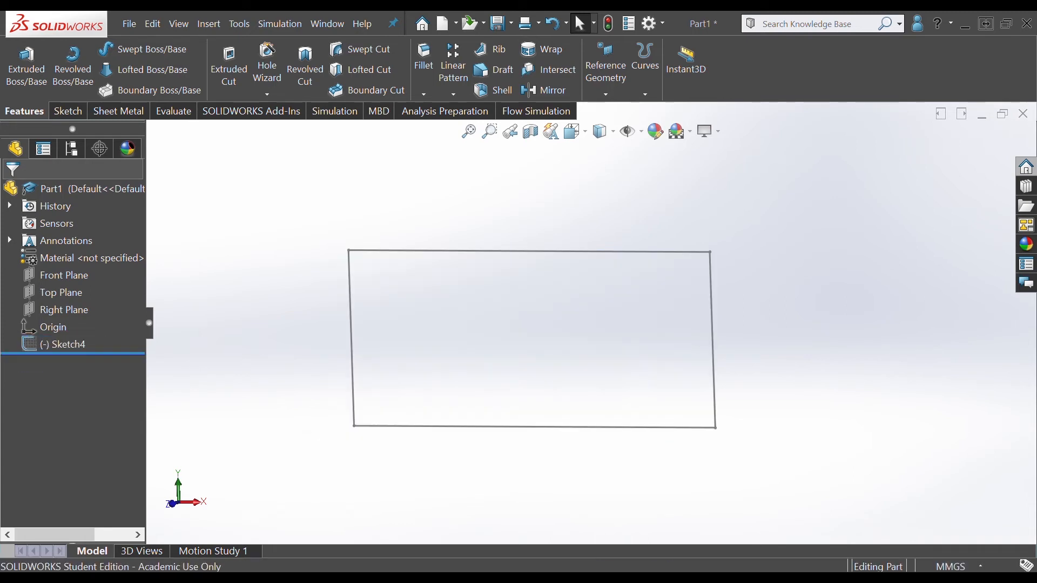
click(234, 378)
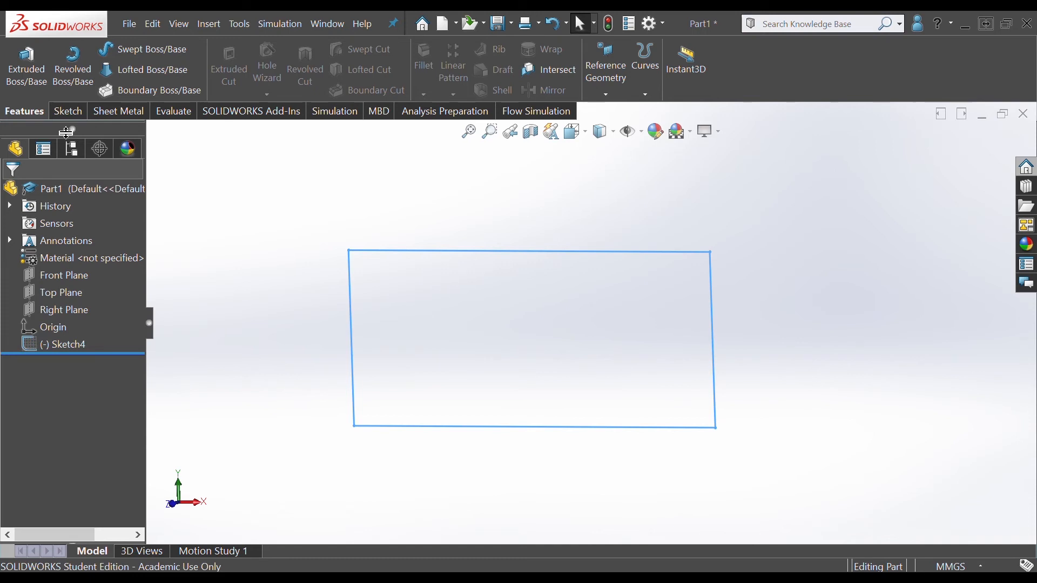
Set up a Revolved Boss of the rectangle sketch about its upper edge and inspect the preview.
click(84, 67)
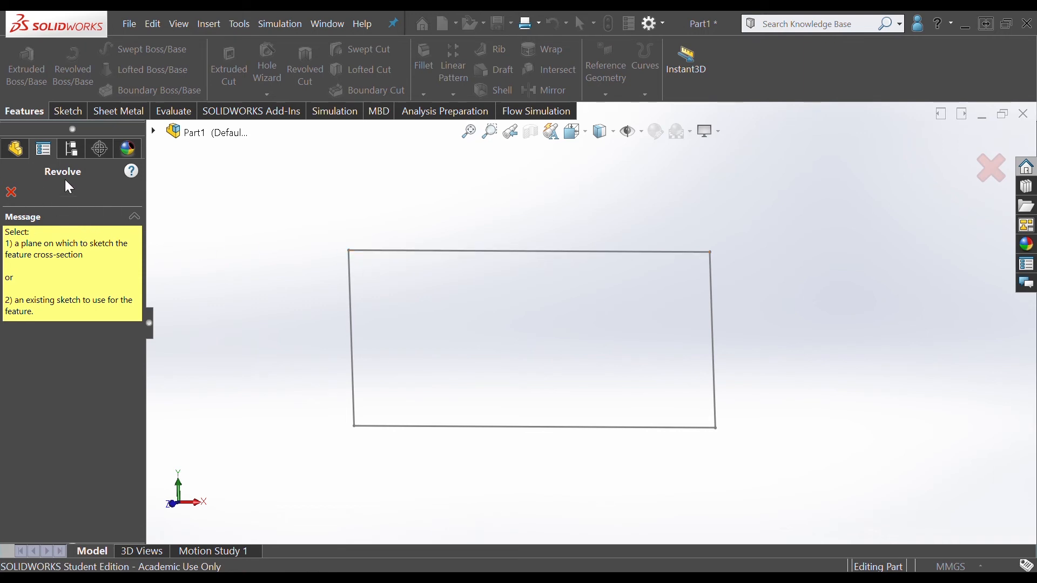
click(384, 254)
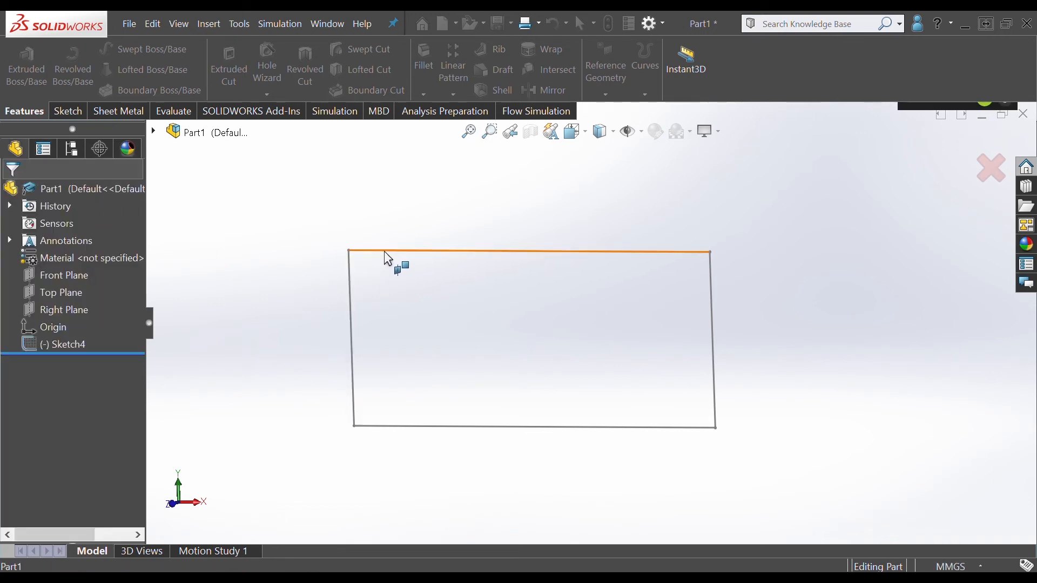
middle_drag(620, 468, 692, 471)
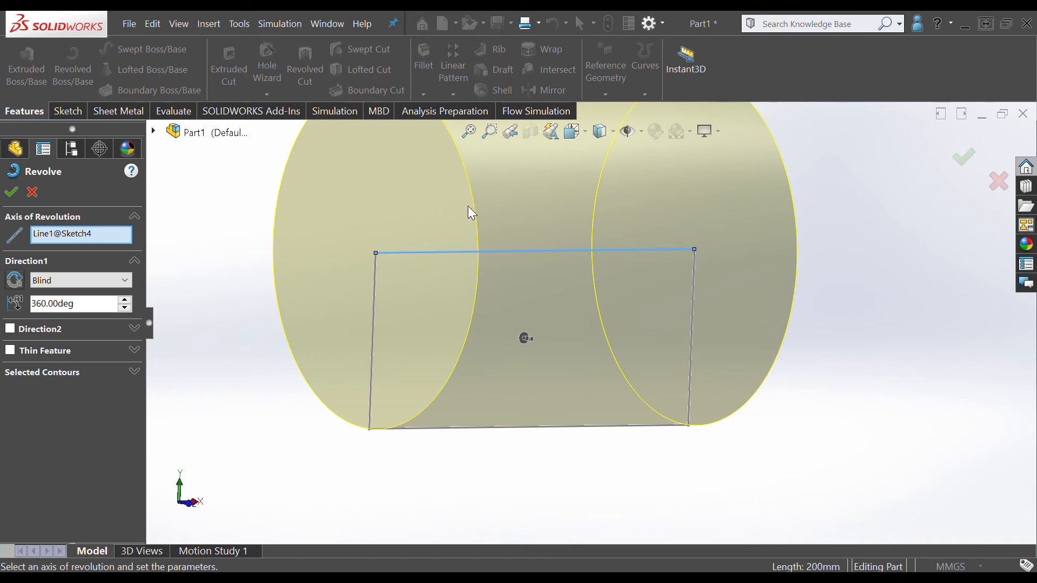
scroll(659, 235, up, 4)
scroll(624, 212, down, 3)
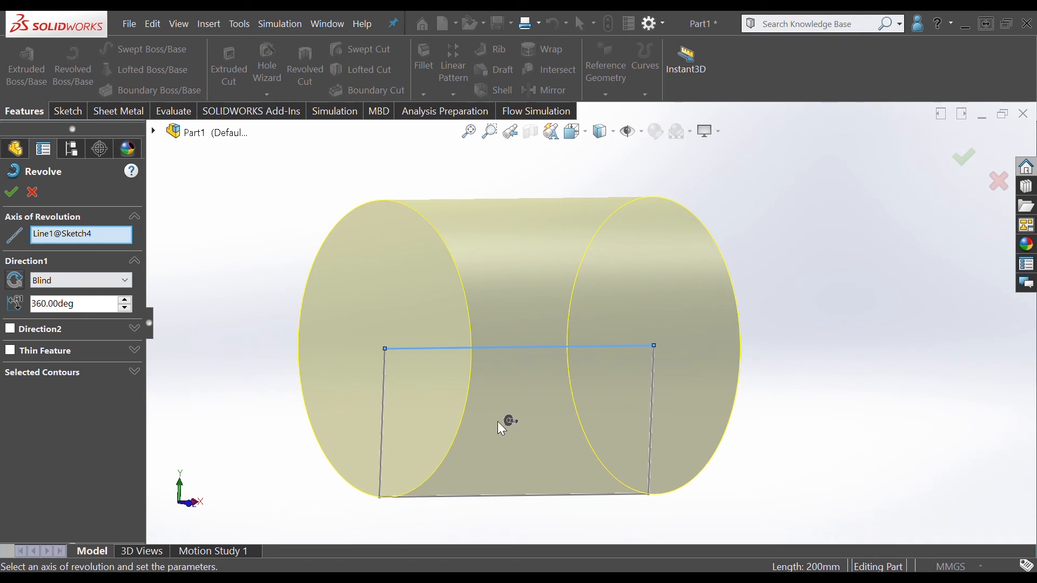
middle_drag(496, 354, 382, 363)
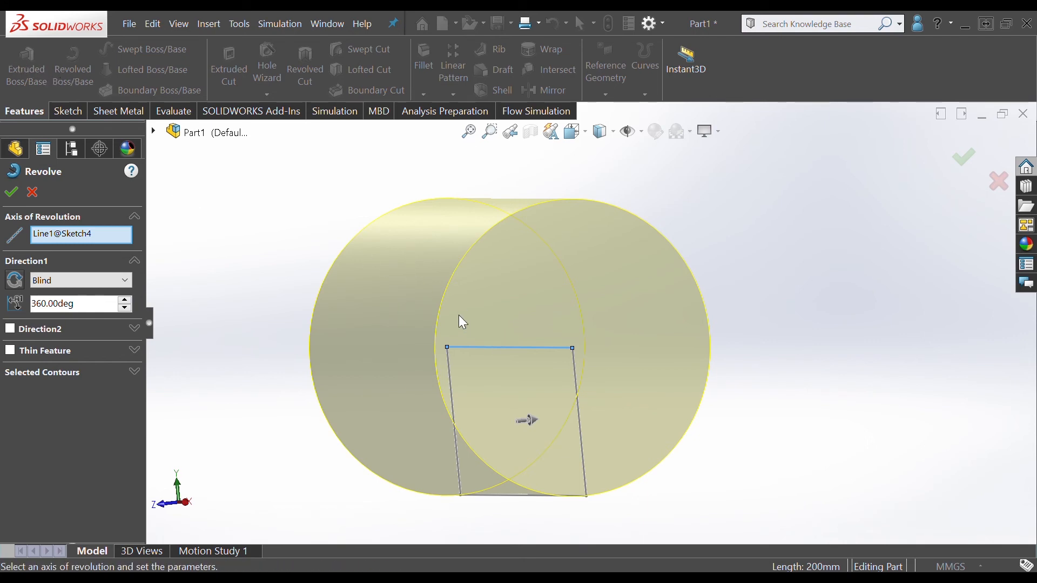
Set the blind revolve angle to 200 degrees and complete the revolved boss.
click(79, 310)
double_click(79, 309)
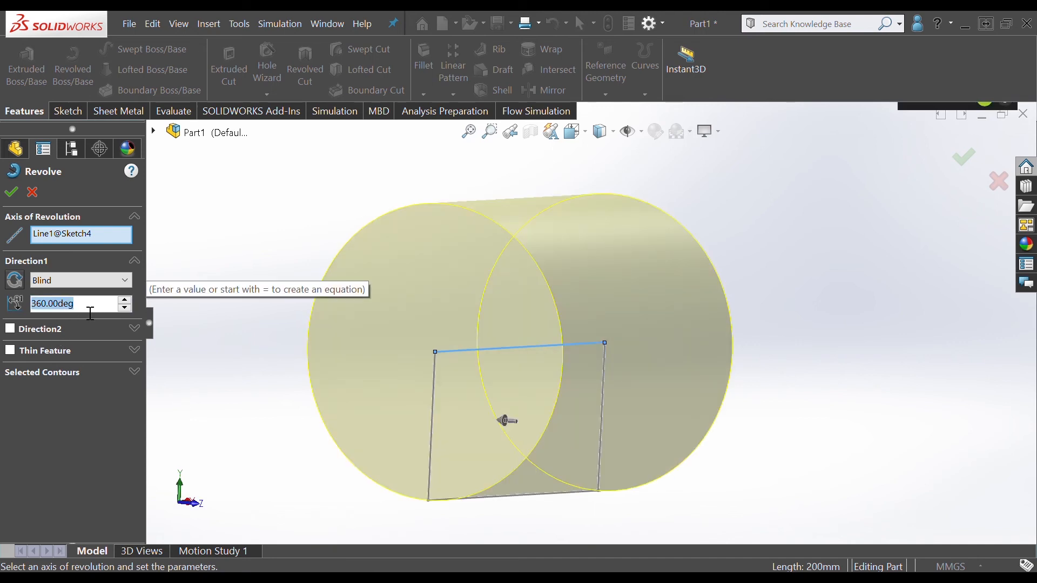
mouse_move(372, 345)
middle_down()
mouse_move(415, 358)
mouse_move(428, 378)
mouse_move(427, 331)
mouse_move(385, 344)
middle_up()
click(90, 308)
double_click(91, 308)
text(200)
key(Return)
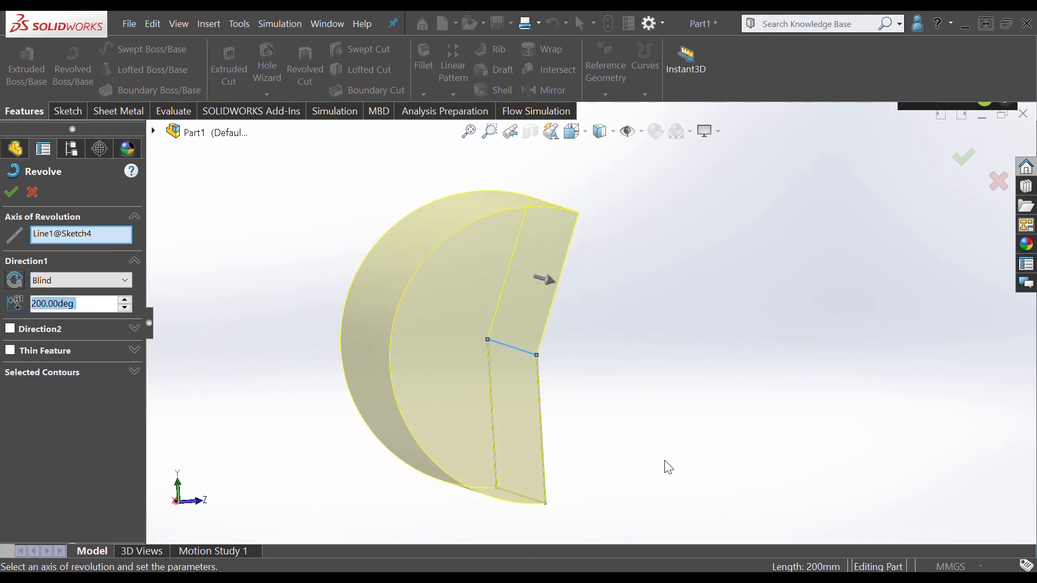
middle_drag(666, 463, 625, 473)
click(11, 193)
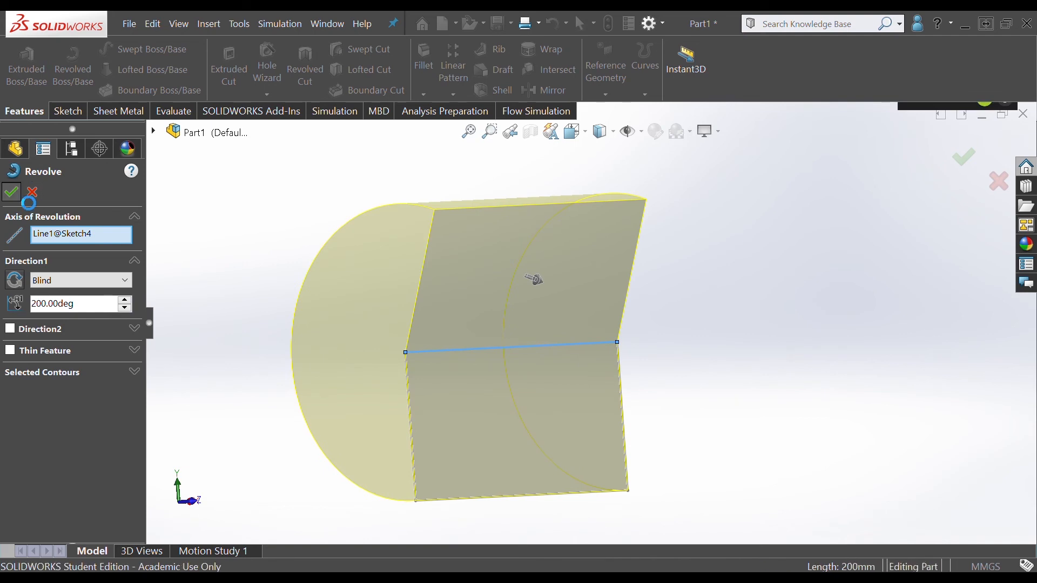
Examine the revolved solid's flat faces and curved side from several angles, and bring up the sketching tools.
middle_drag(701, 423, 480, 527)
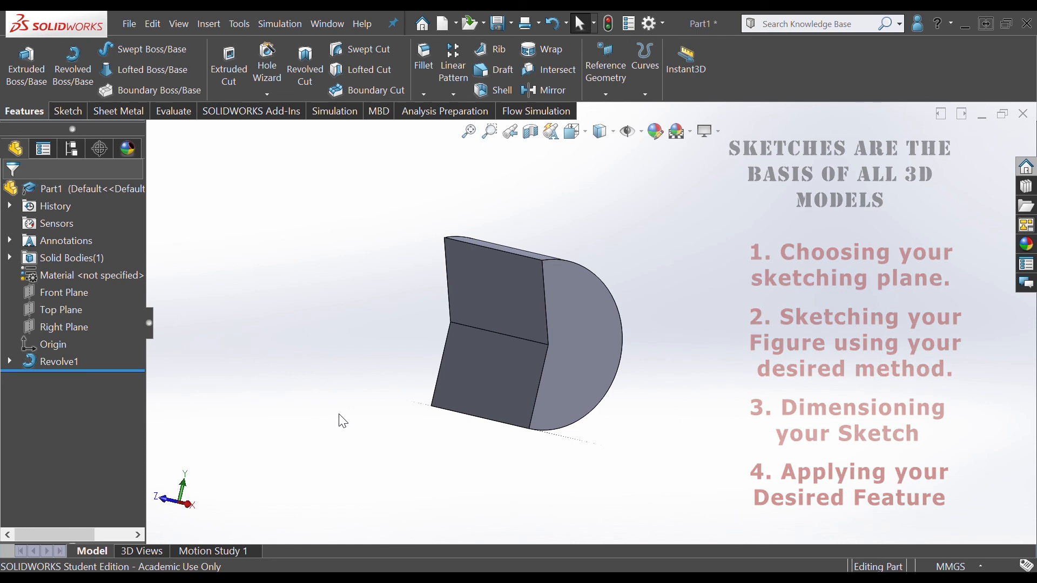
scroll(369, 323, up, 2)
middle_drag(393, 365, 302, 368)
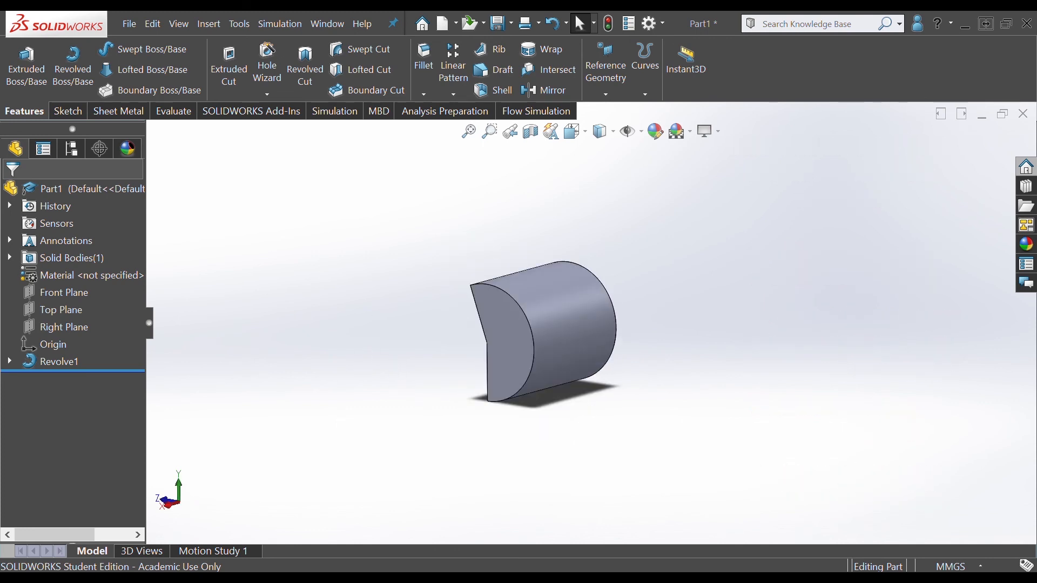
middle_drag(523, 435, 549, 546)
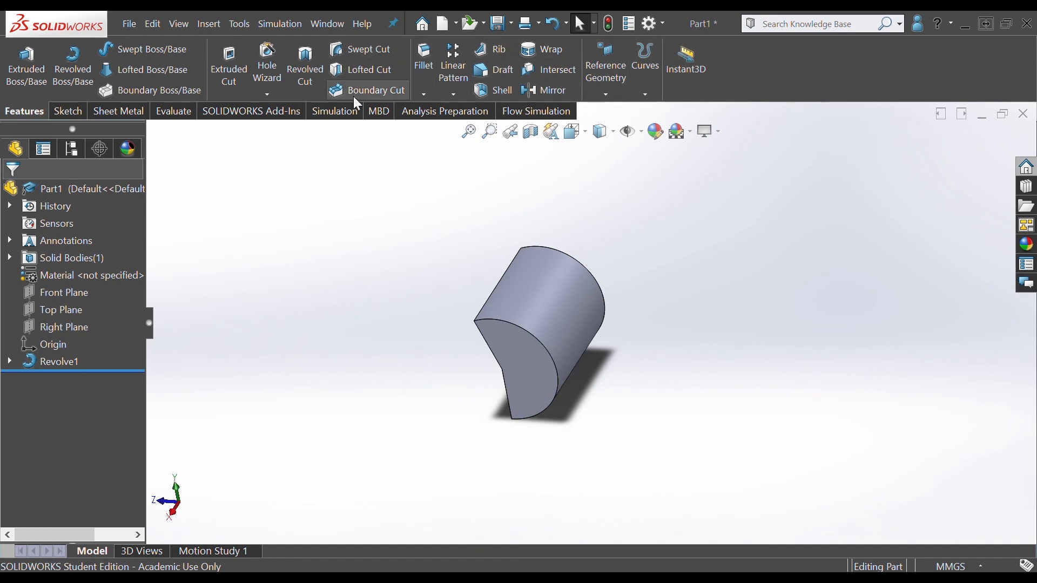
click(73, 112)
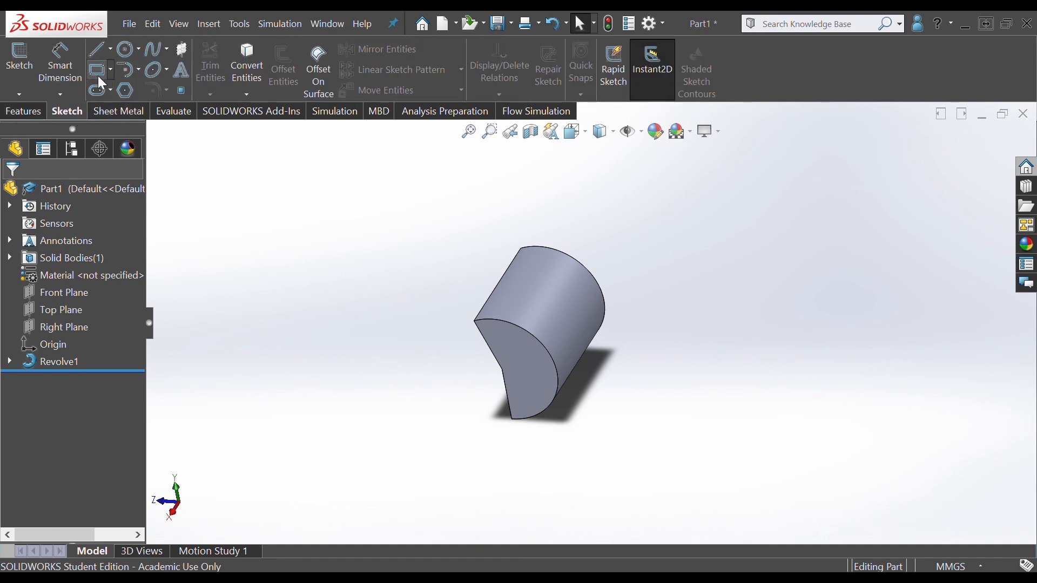